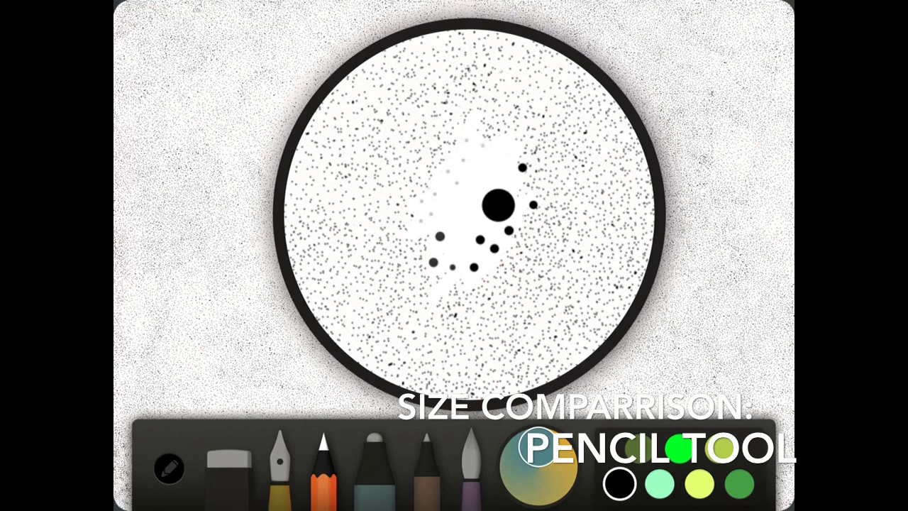
# Pick red and the fountain pen, then place small, medium and large red dots beside the black dot.
pyautogui.moveTo(737, 484); pyautogui.dragTo(624, 484)
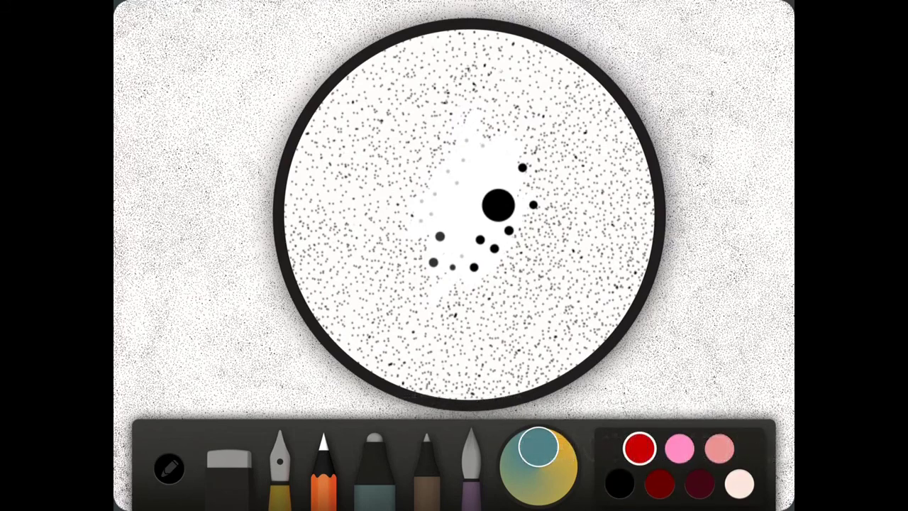
pyautogui.click(281, 461)
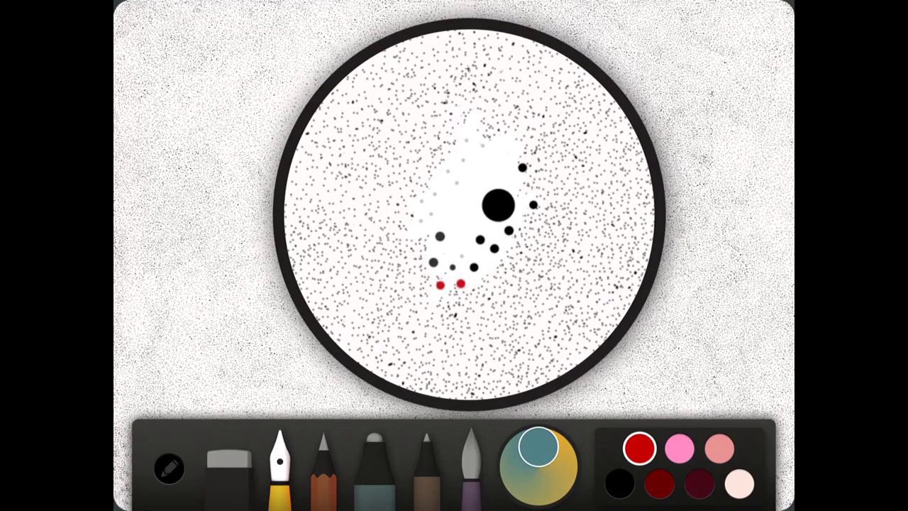
pyautogui.click(441, 213)
pyautogui.click(441, 186)
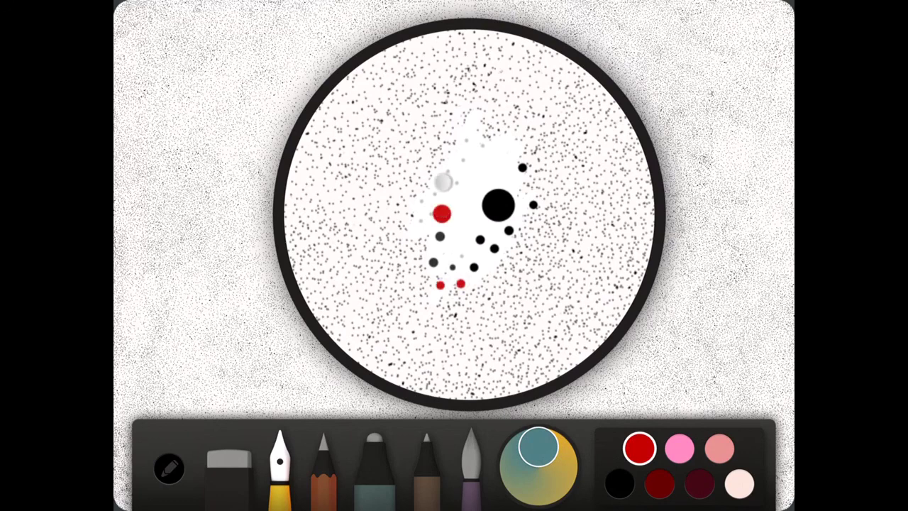
pyautogui.click(477, 158)
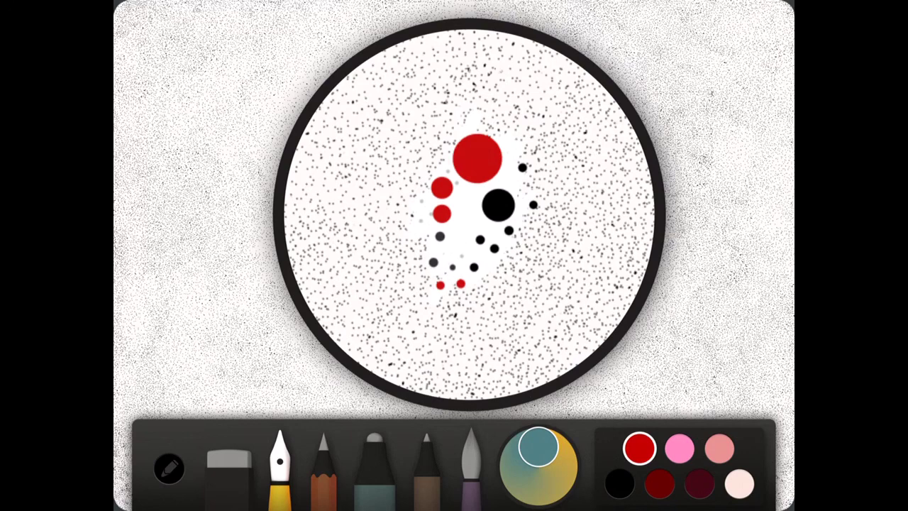
pyautogui.click(465, 218)
pyautogui.click(416, 232)
pyautogui.click(448, 248)
# Rewind the earlier test dots and start a few small red fountain-pen dots in the centre.
pyautogui.moveTo(531, 263)
pyautogui.mouseDown()
pyautogui.moveTo(575, 268)
pyautogui.moveTo(456, 236)
pyautogui.mouseUp()
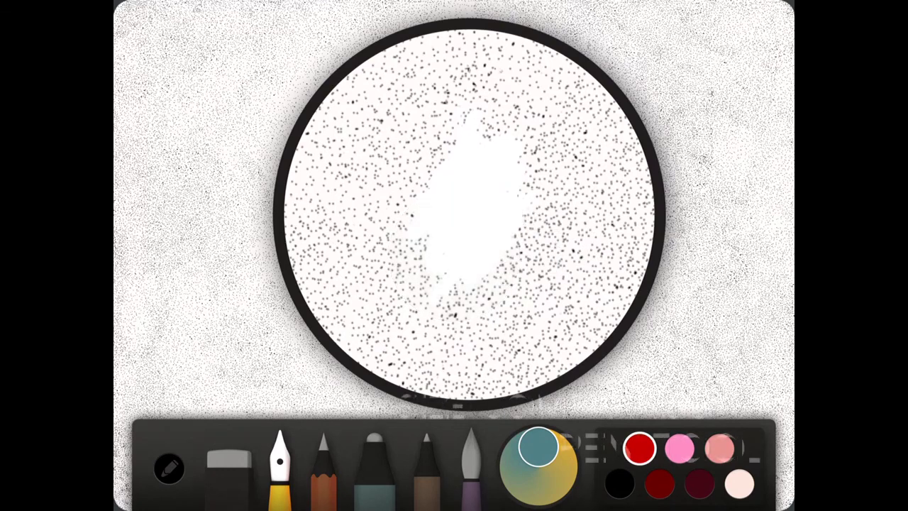
pyautogui.click(477, 266)
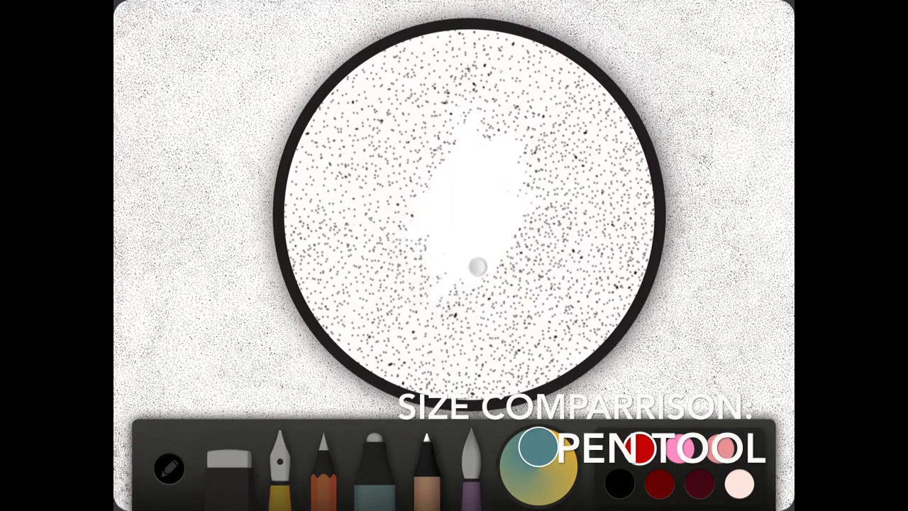
pyautogui.click(493, 254)
pyautogui.click(491, 265)
pyautogui.click(280, 468)
pyautogui.click(502, 246)
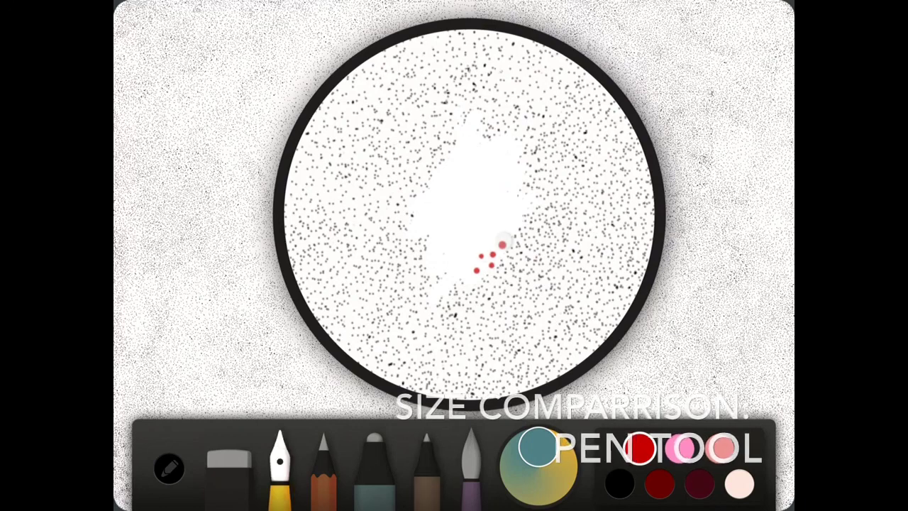
# Grow the red pen cluster with small dots plus a large and a very large dot.
pyautogui.click(513, 223)
pyautogui.click(508, 231)
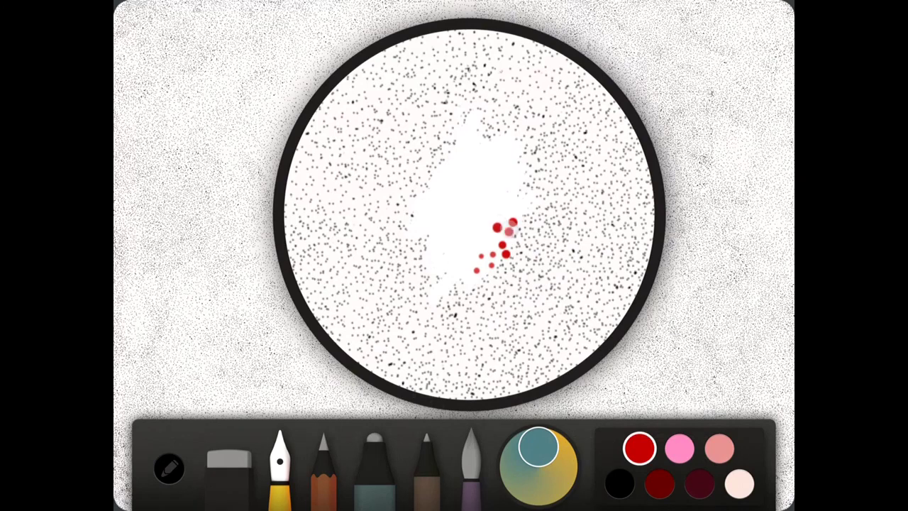
pyautogui.click(503, 204)
pyautogui.click(511, 167)
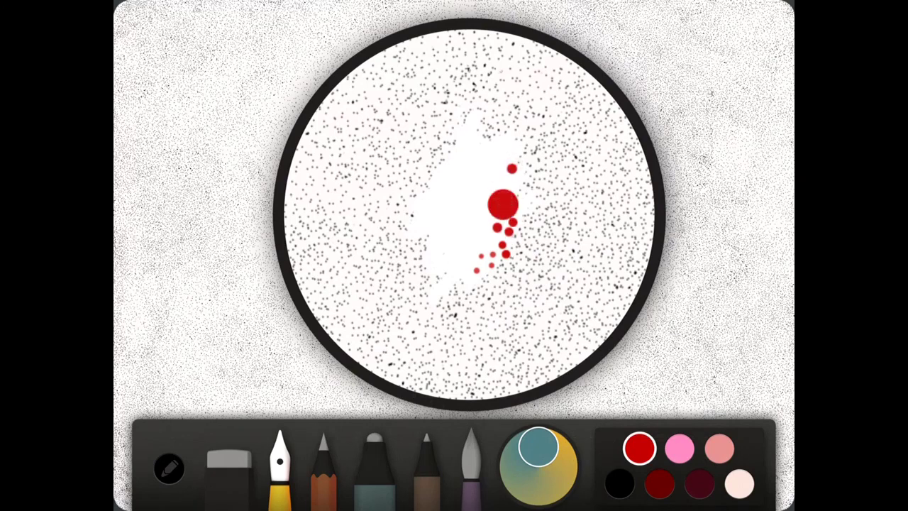
pyautogui.click(496, 151)
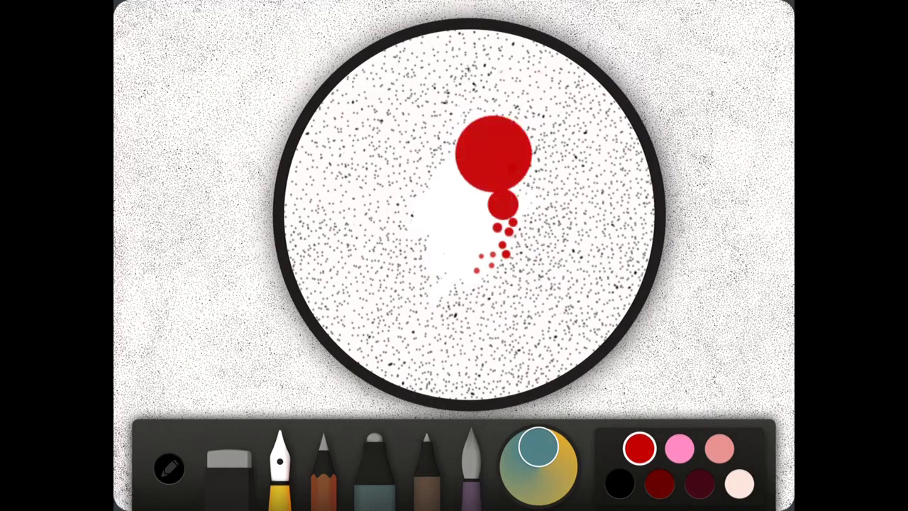
pyautogui.click(459, 263)
pyautogui.click(463, 281)
# Switch to the marker and add two red marker dots.
pyautogui.click(425, 475)
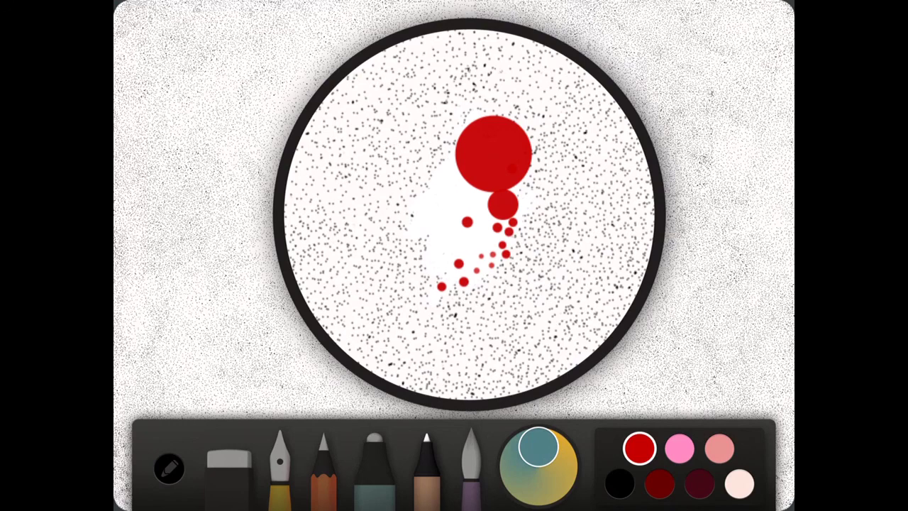
pyautogui.click(449, 245)
pyautogui.click(468, 243)
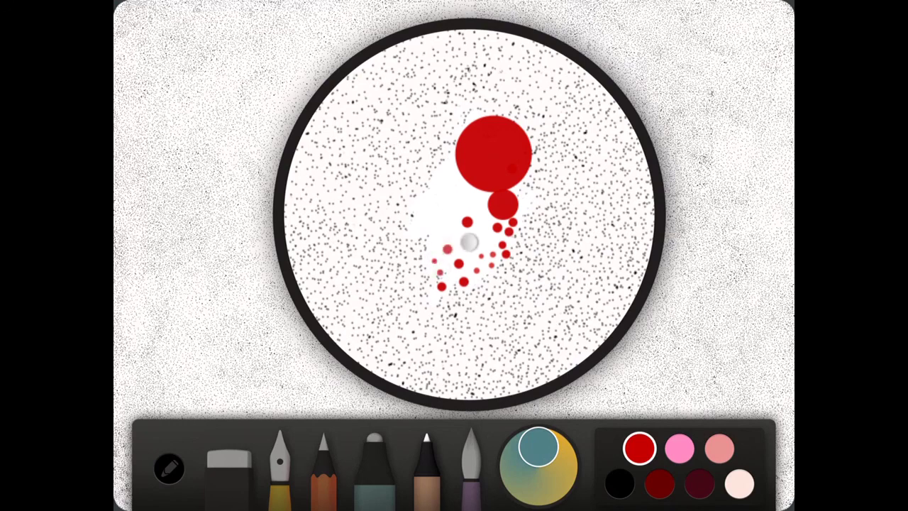
# Add several more red marker dots around the cluster.
pyautogui.click(374, 461)
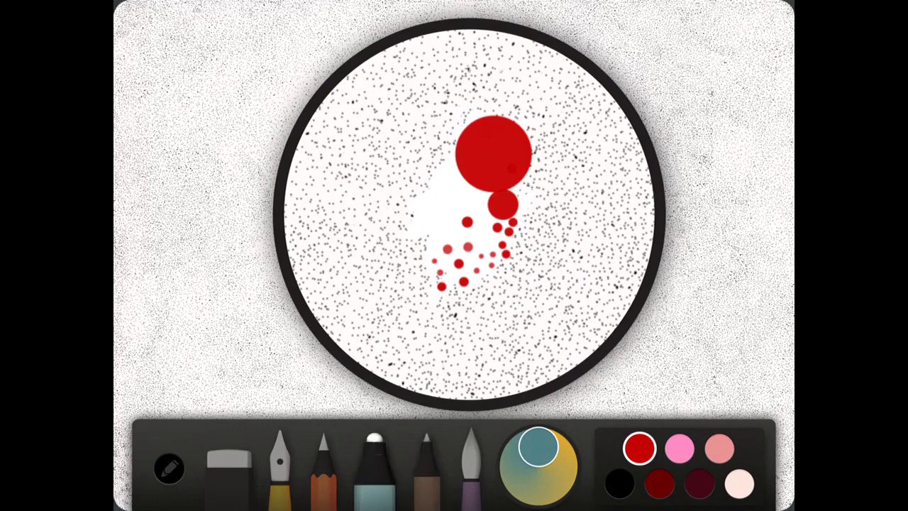
pyautogui.click(447, 211)
pyautogui.click(446, 185)
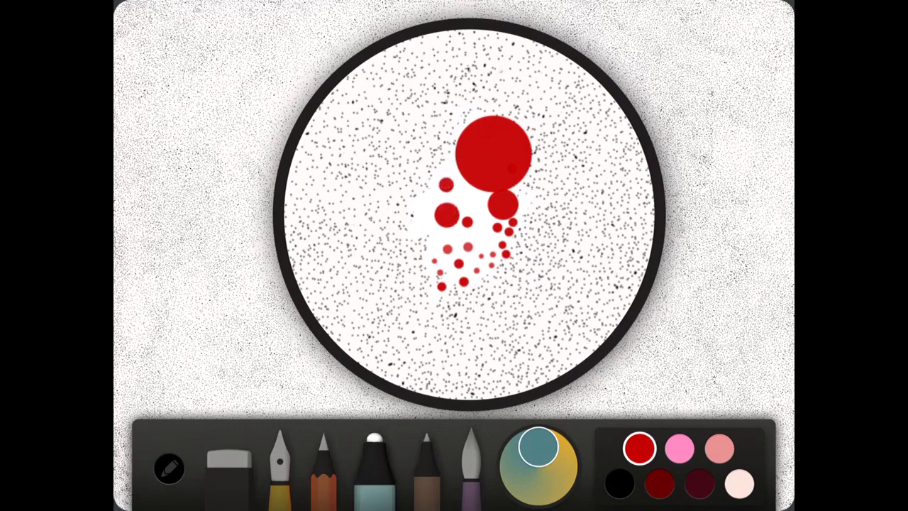
pyautogui.click(470, 205)
pyautogui.click(483, 240)
pyautogui.click(476, 276)
# Test red dots with the brush and the fine pen at the cluster's left.
pyautogui.click(472, 461)
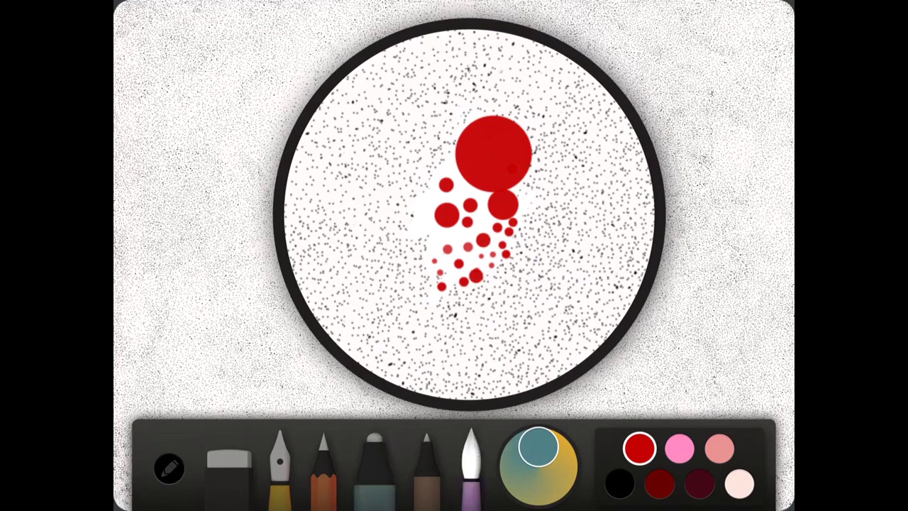
pyautogui.click(434, 231)
pyautogui.click(426, 465)
pyautogui.click(417, 225)
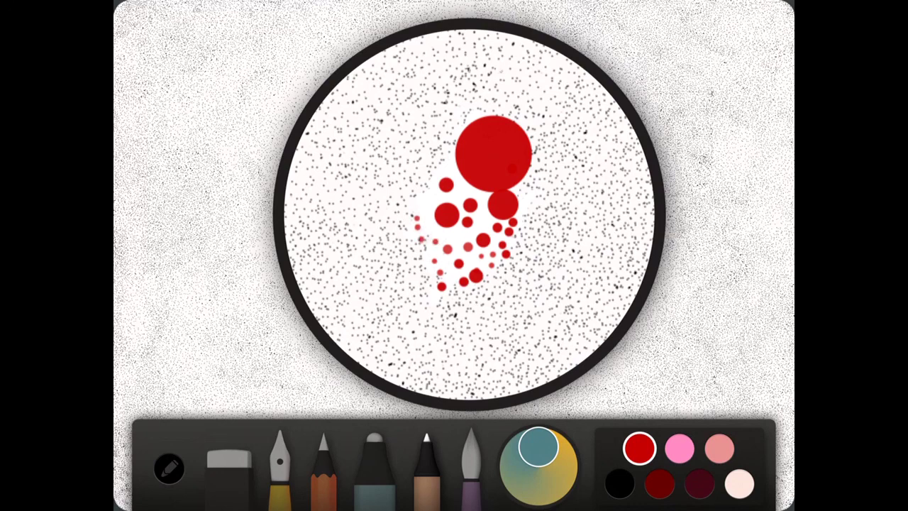
pyautogui.click(427, 197)
pyautogui.click(422, 211)
# Add faint and larger red marker dots left of and above the cluster.
pyautogui.click(454, 234)
pyautogui.click(374, 461)
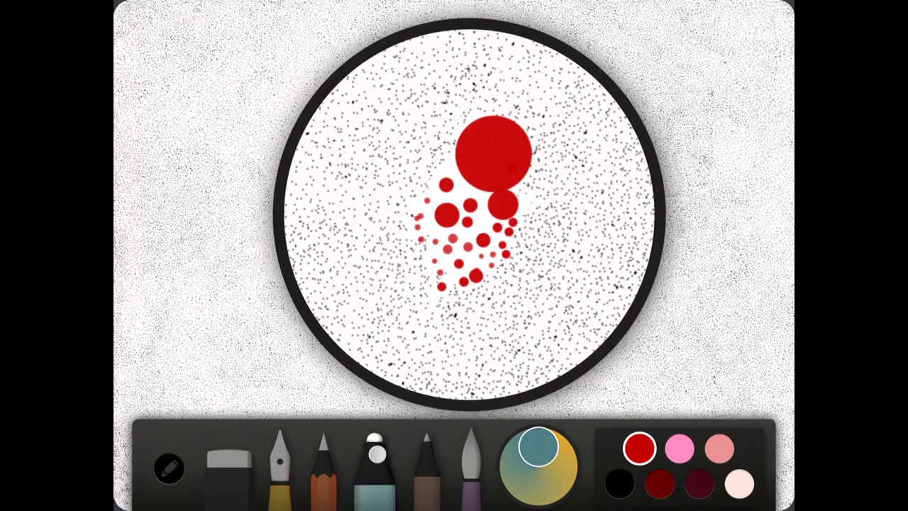
pyautogui.click(460, 189)
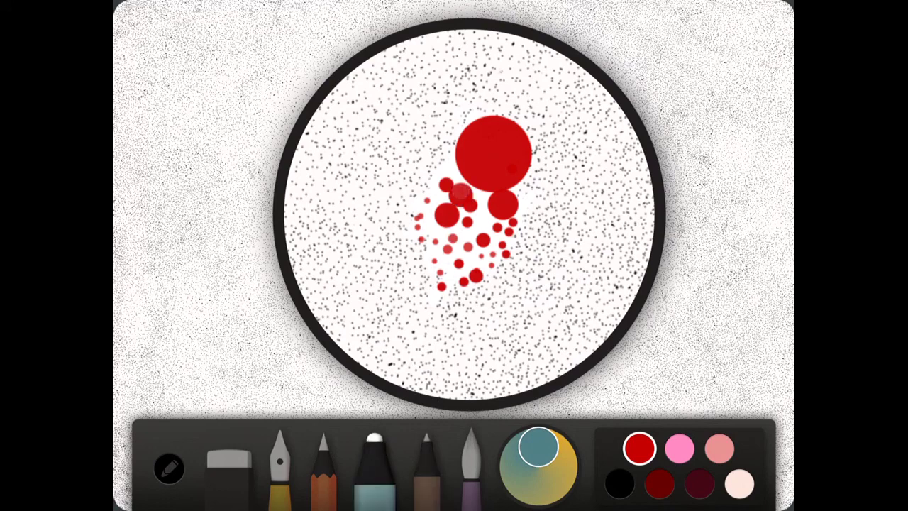
pyautogui.click(431, 234)
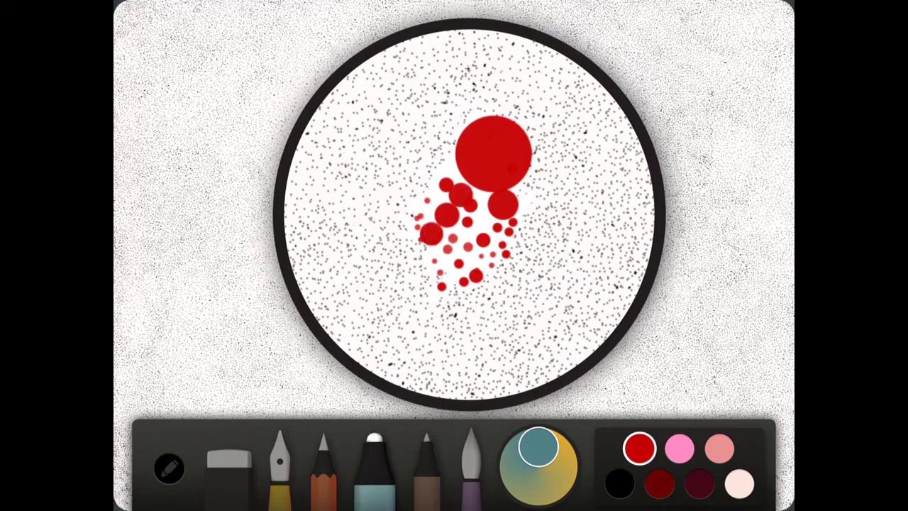
pyautogui.click(437, 197)
pyautogui.click(447, 174)
# Test a faint pencil dot left of the cluster, then return to the fountain pen.
pyautogui.click(324, 464)
pyautogui.click(419, 204)
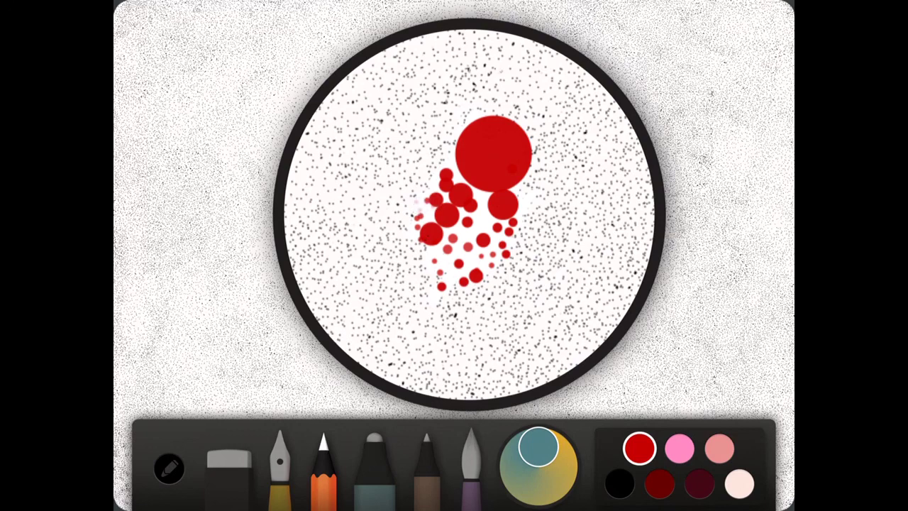
pyautogui.click(280, 461)
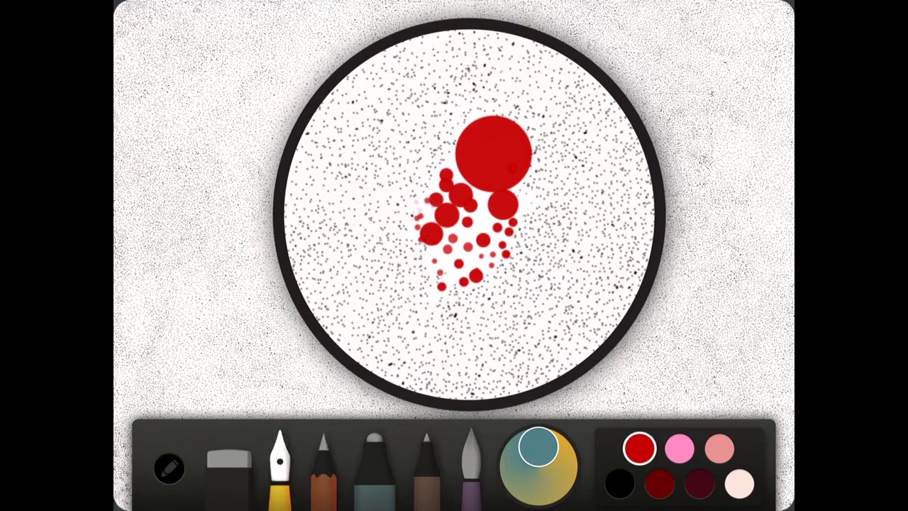
# Draw a red loop below the cluster, then rewind away every red test mark.
pyautogui.moveTo(489, 298)
pyautogui.mouseDown()
pyautogui.moveTo(488, 374)
pyautogui.moveTo(489, 302)
pyautogui.moveTo(458, 300)
pyautogui.mouseUp()
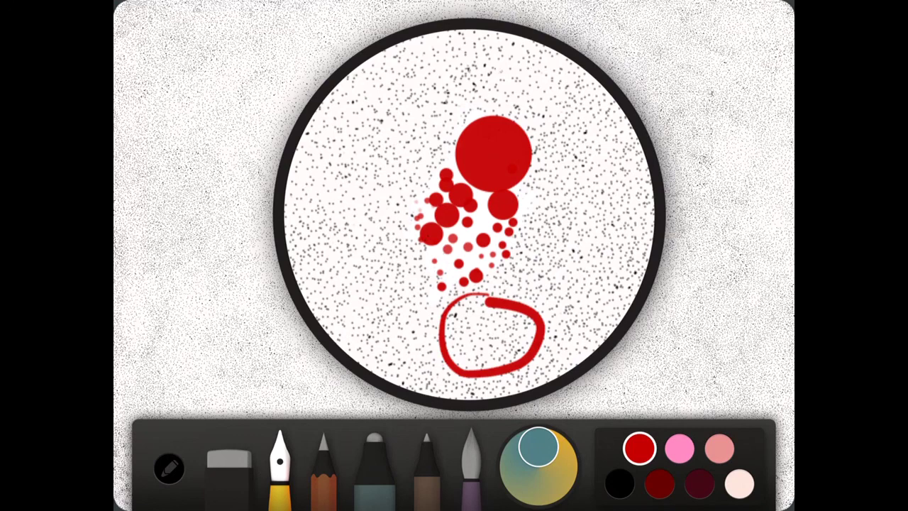
pyautogui.moveTo(660, 263)
pyautogui.mouseDown()
pyautogui.moveTo(603, 188)
pyautogui.moveTo(624, 213)
pyautogui.moveTo(542, 314)
pyautogui.mouseUp()
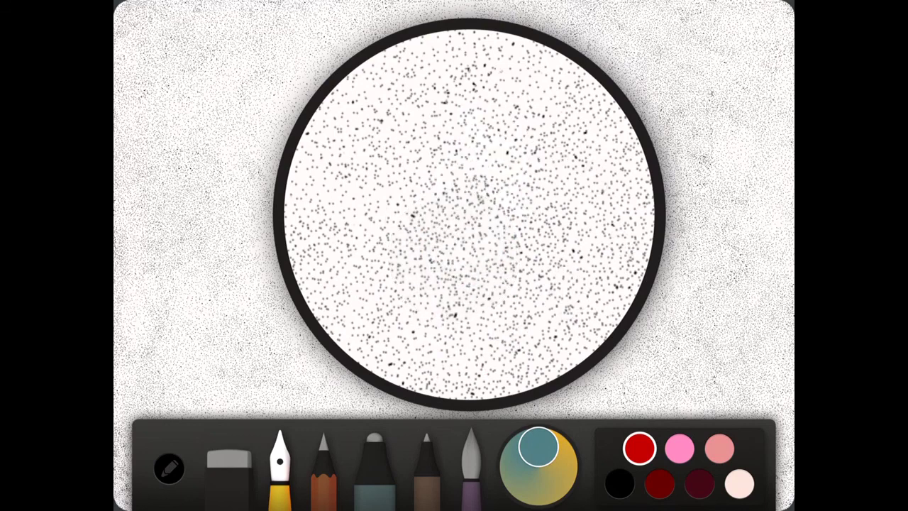
# Hold for a large red centre dot, then tap five small red dots above and right.
pyautogui.click(480, 225)
pyautogui.click(485, 164)
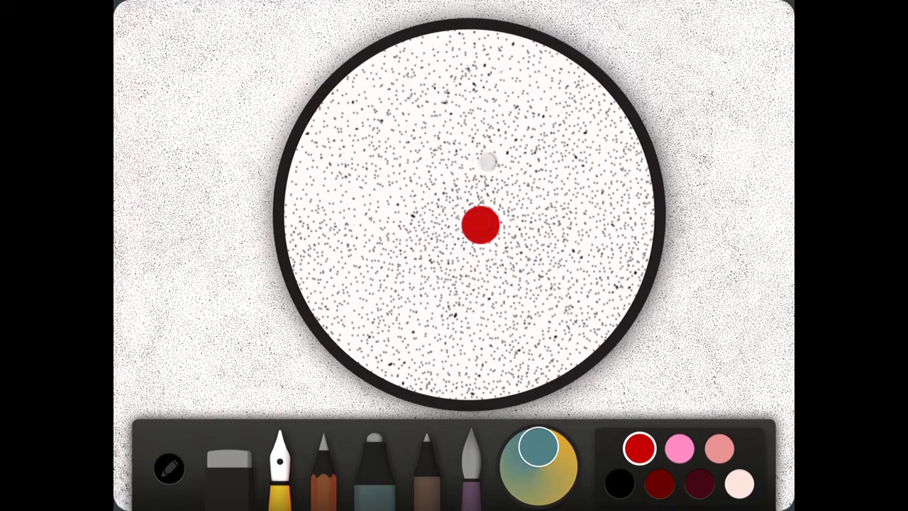
pyautogui.click(475, 148)
pyautogui.click(494, 135)
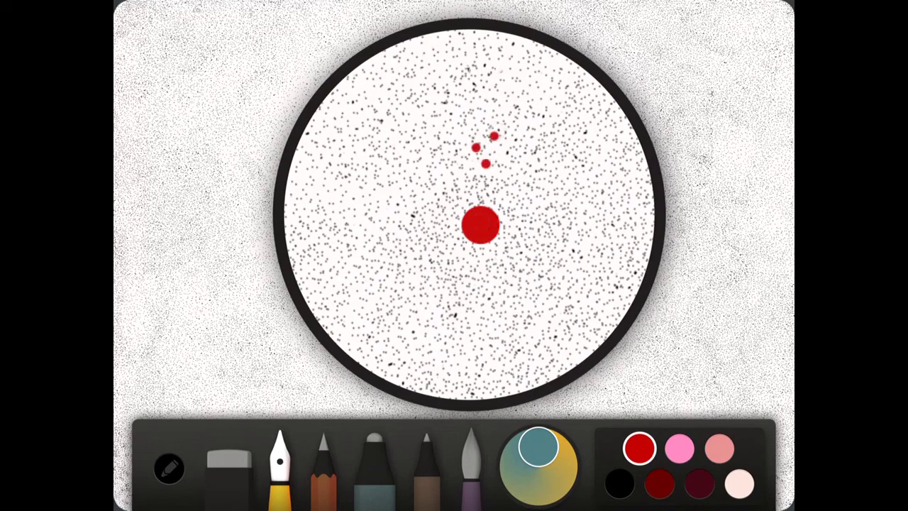
pyautogui.click(532, 204)
pyautogui.click(541, 175)
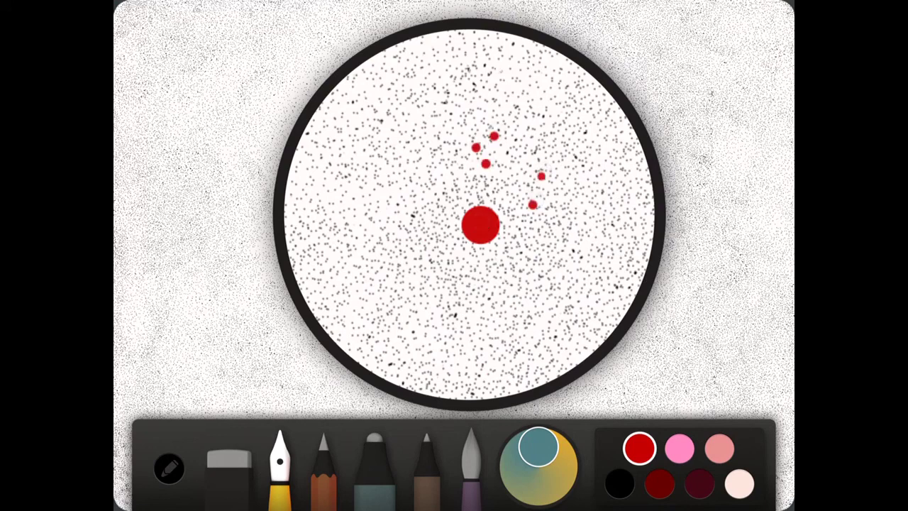